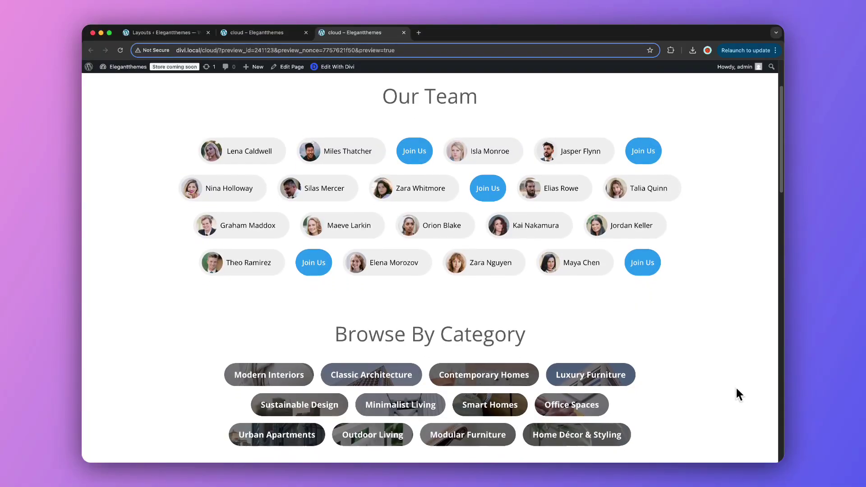
- Scroll down through the 8 Cloud Sections blog post
scroll(737, 393, "down", 3)
scroll(736, 388, "down", 5)
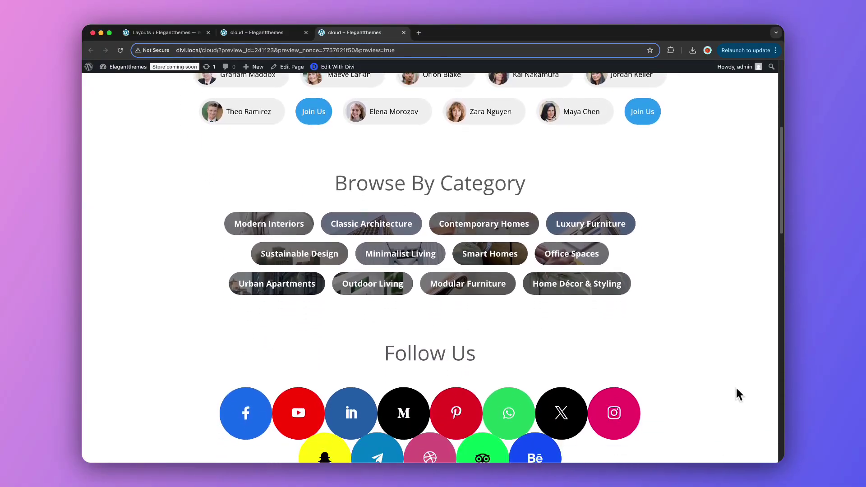
scroll(738, 393, "down", 6)
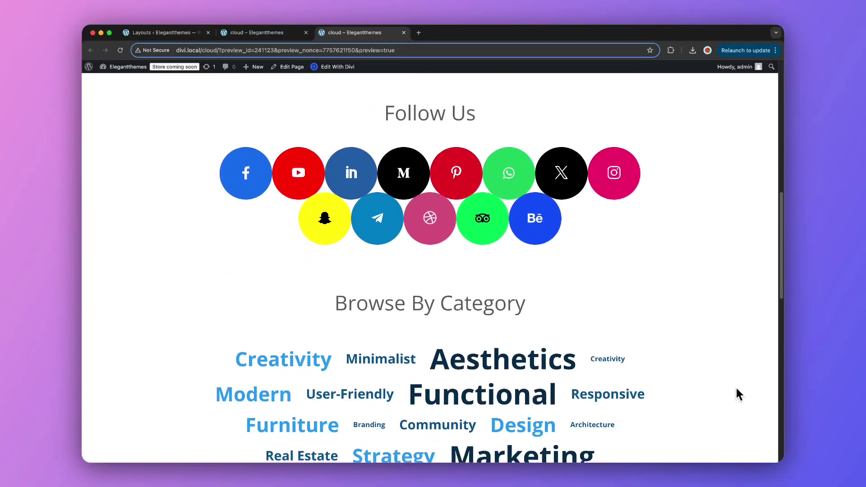
scroll(738, 394, "down", 6)
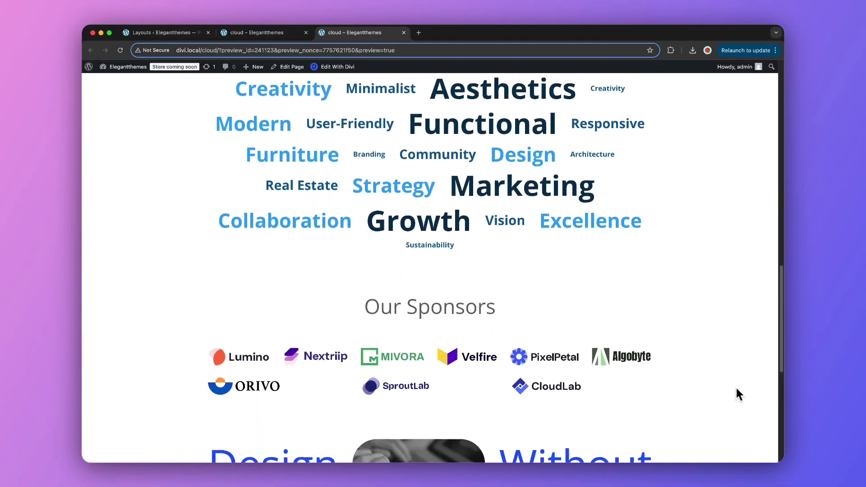
scroll(738, 394, "down", 5)
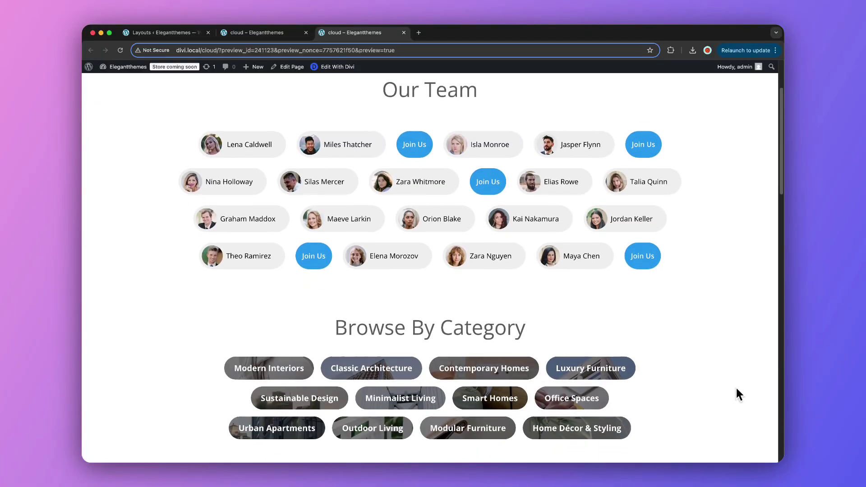
scroll(736, 389, "down", 5)
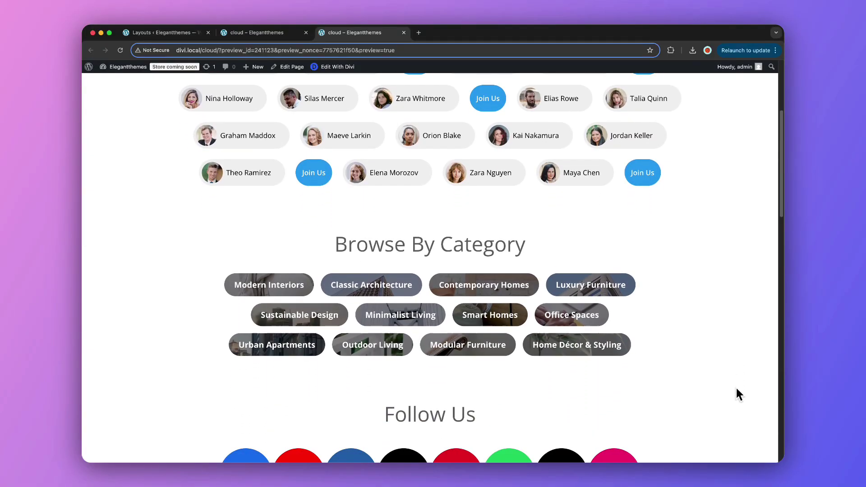
scroll(736, 389, "down", 7)
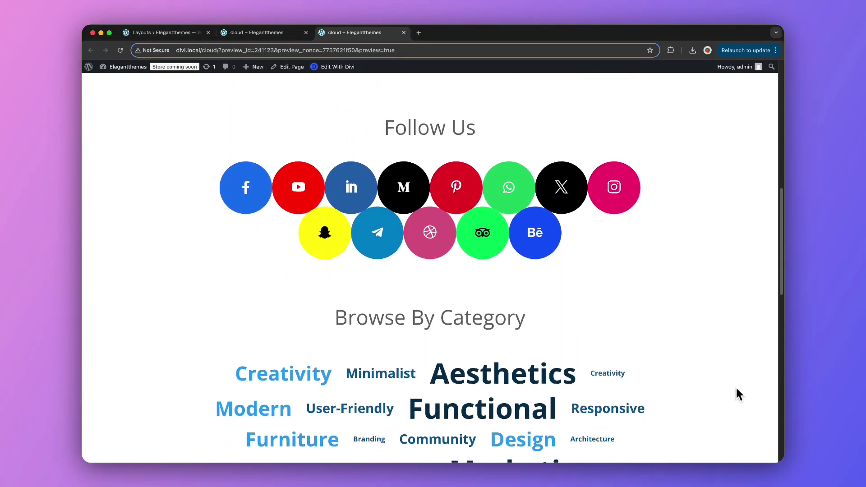
scroll(738, 394, "down", 8)
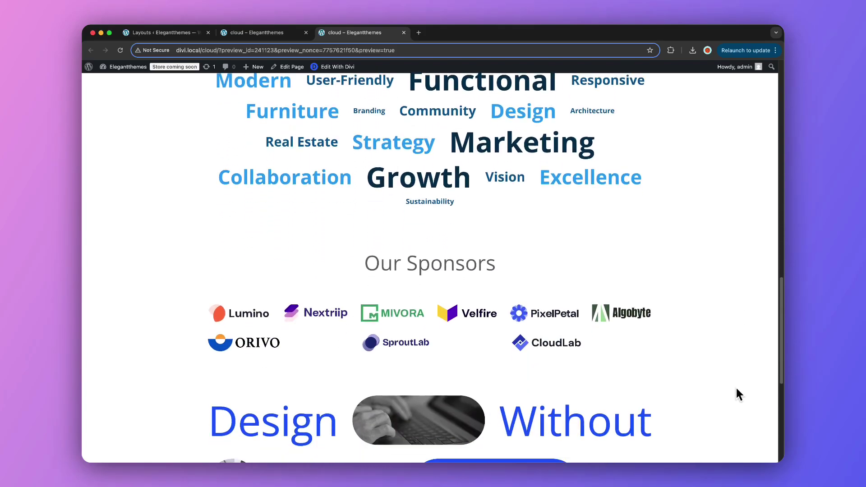
scroll(738, 394, "down", 3)
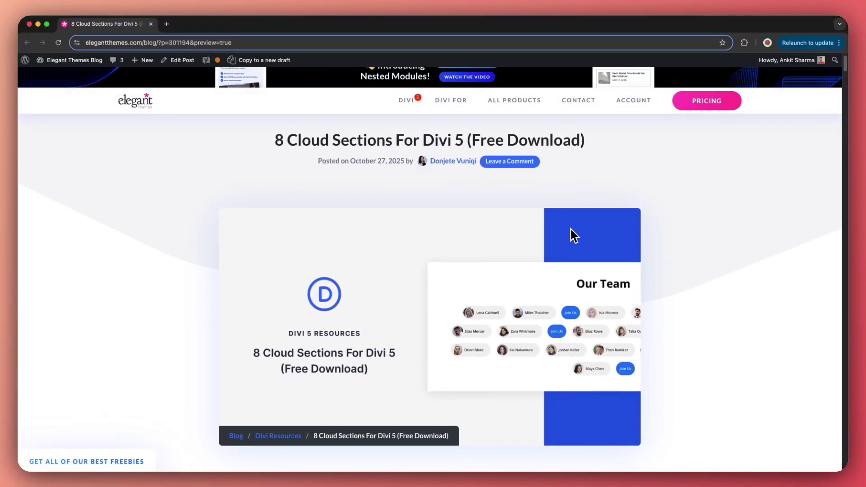
scroll(570, 233, "down", 3)
scroll(570, 232, "down", 5)
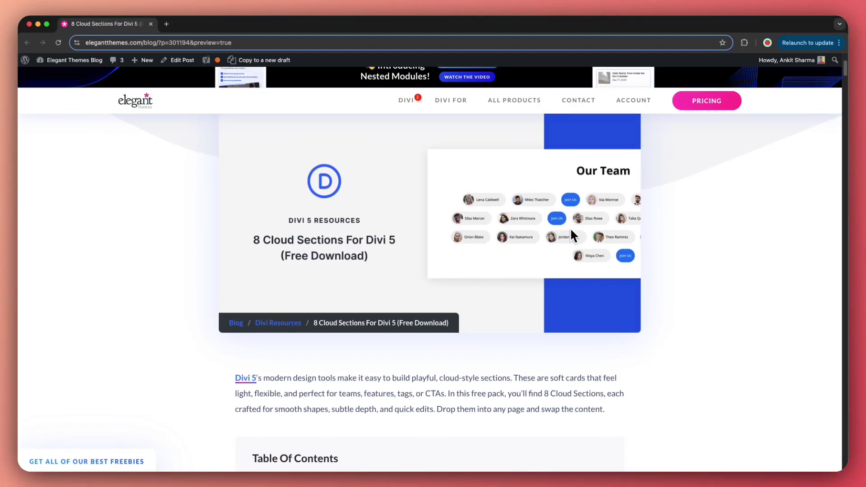
scroll(570, 234, "down", 3)
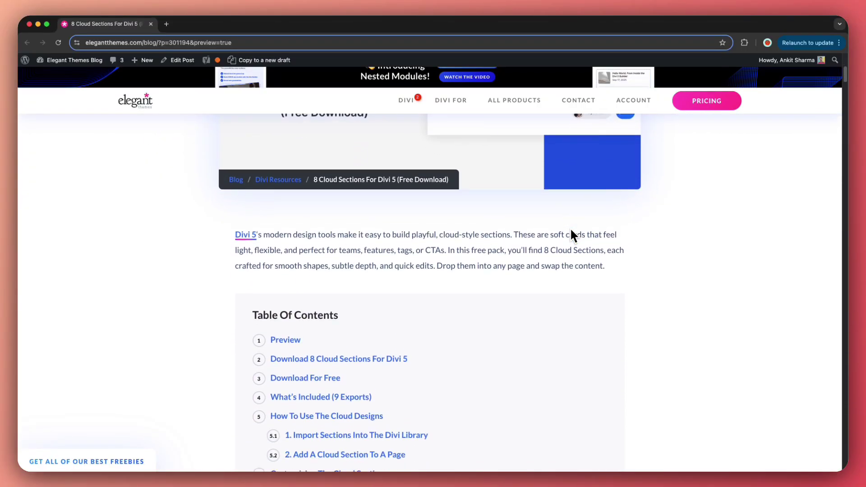
- Jump to the post's Download For Free section and enter an email address for the files
left_click(312, 371)
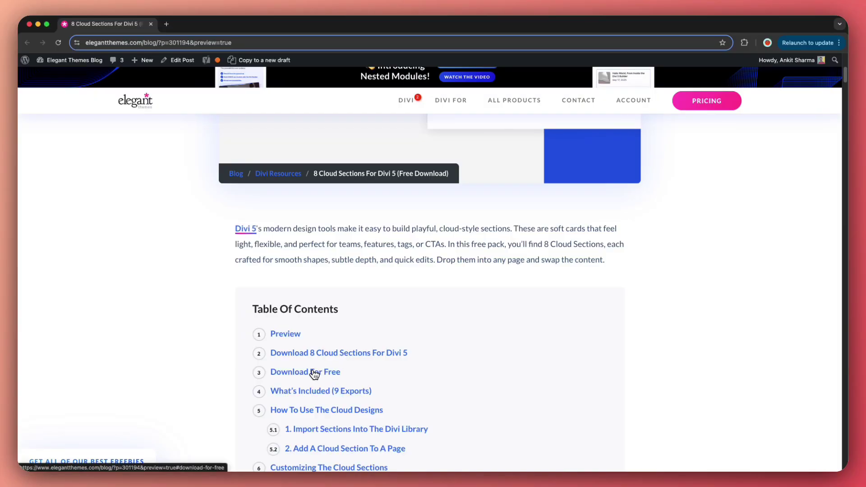
left_click(323, 371)
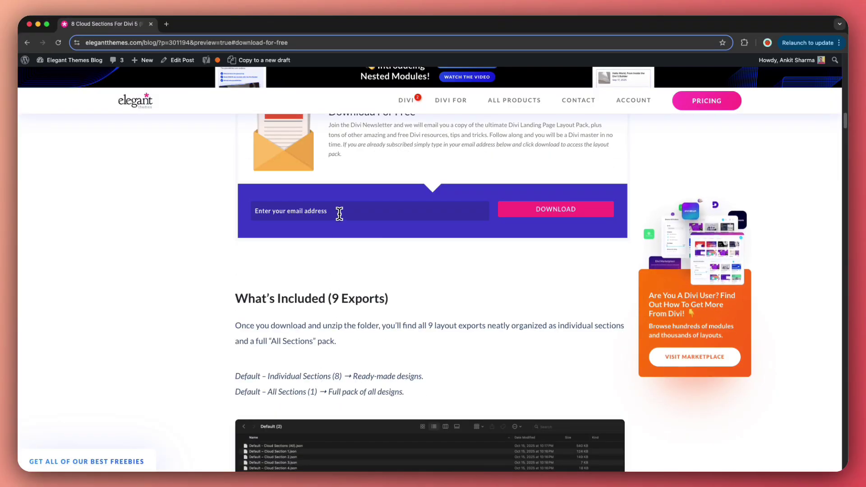
left_click(339, 212)
key("BackSpace")
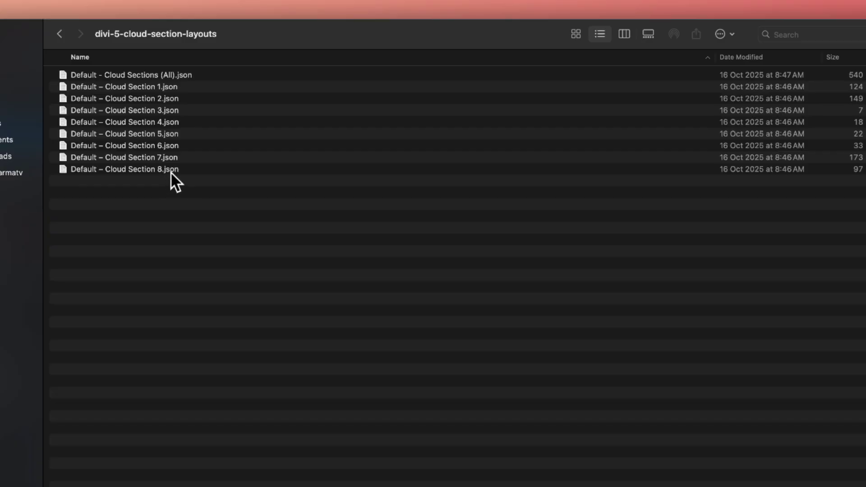
- Look through the Cloud Section 8, 7, 6 and 5 JSON files and the all-sections file
left_click(171, 169)
left_click(170, 158)
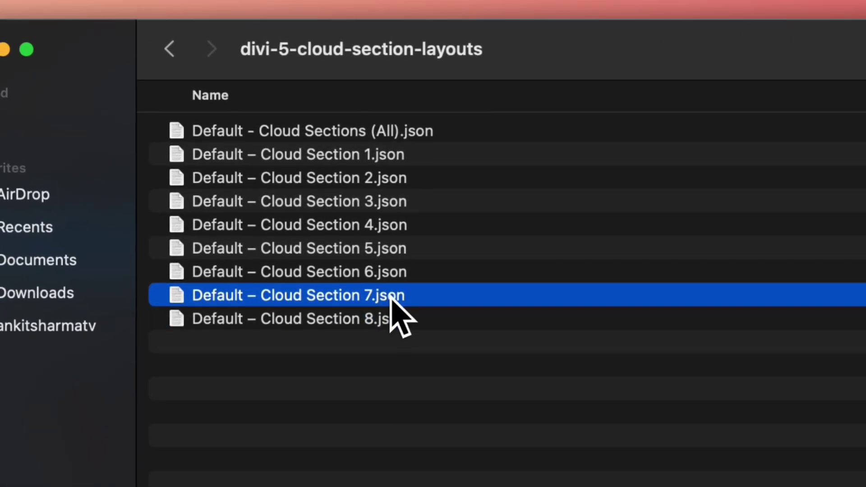
left_click(392, 267)
left_click(395, 247)
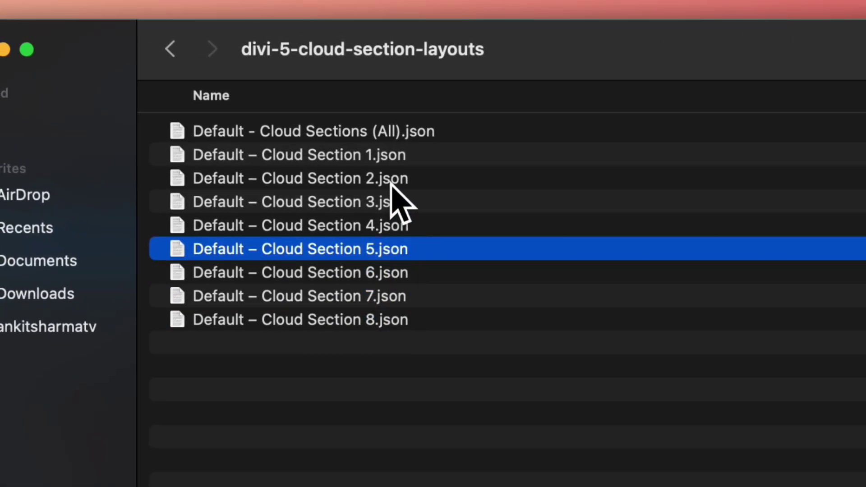
left_click(428, 131)
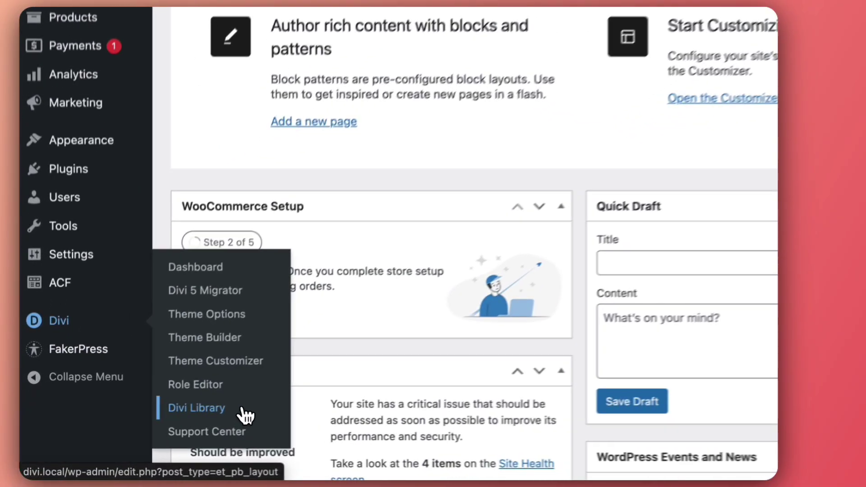
- Open the Divi Library and bring up its layout import options
left_click(257, 403)
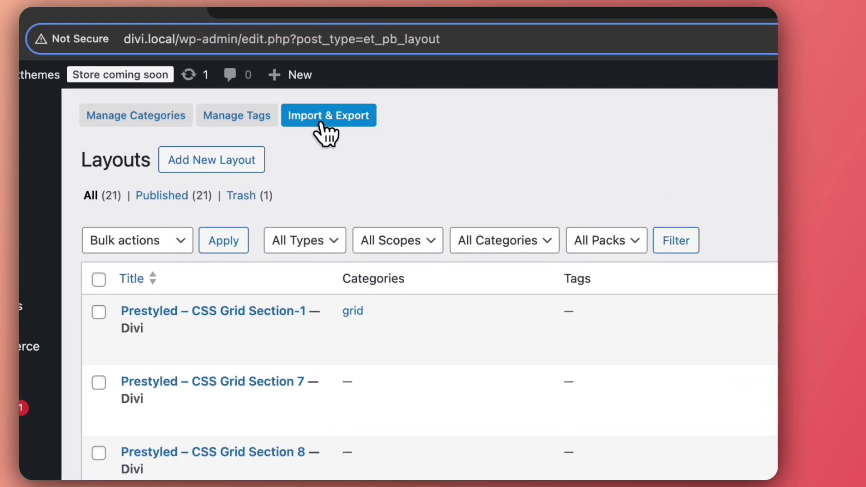
left_click(321, 124)
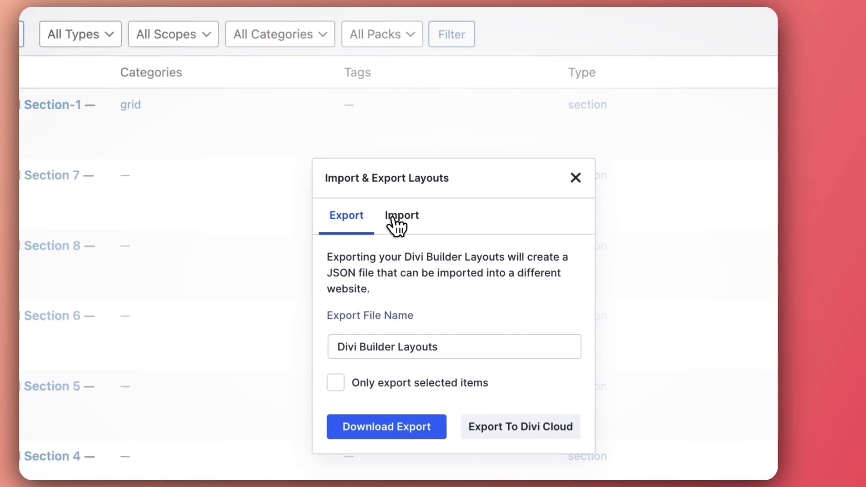
left_click(620, 423)
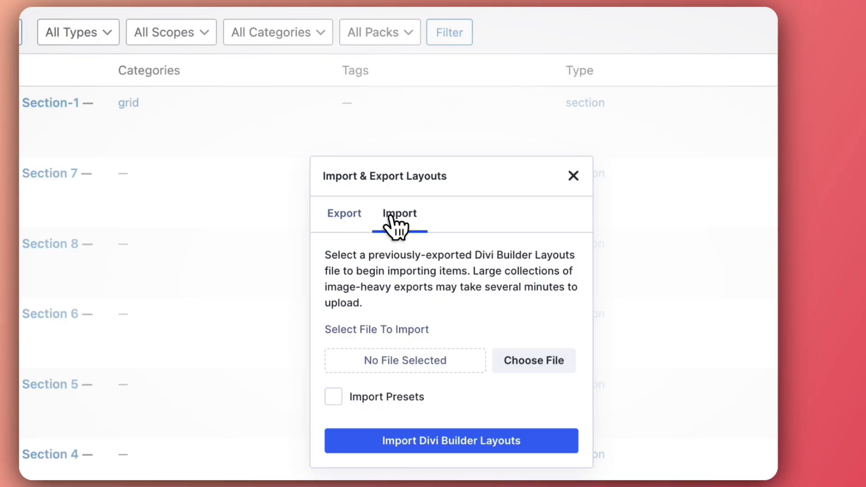
left_click(512, 364)
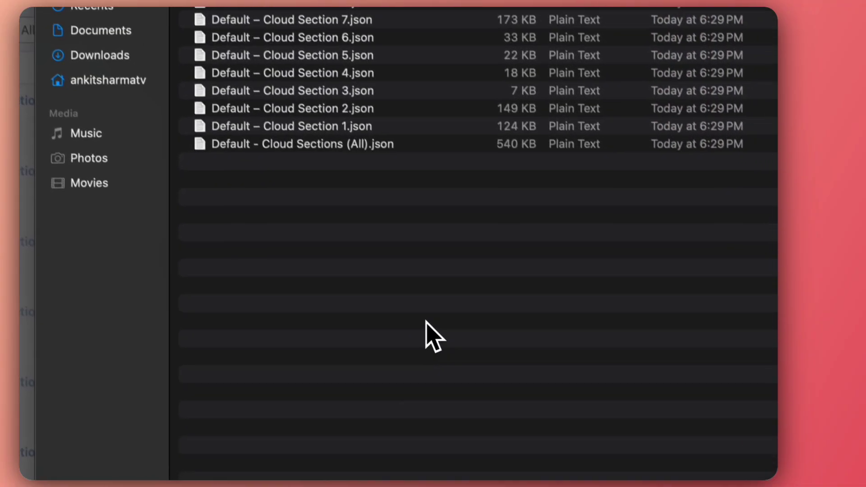
- Import Default - Cloud Sections (All).json into the library with presets included
left_click(348, 148)
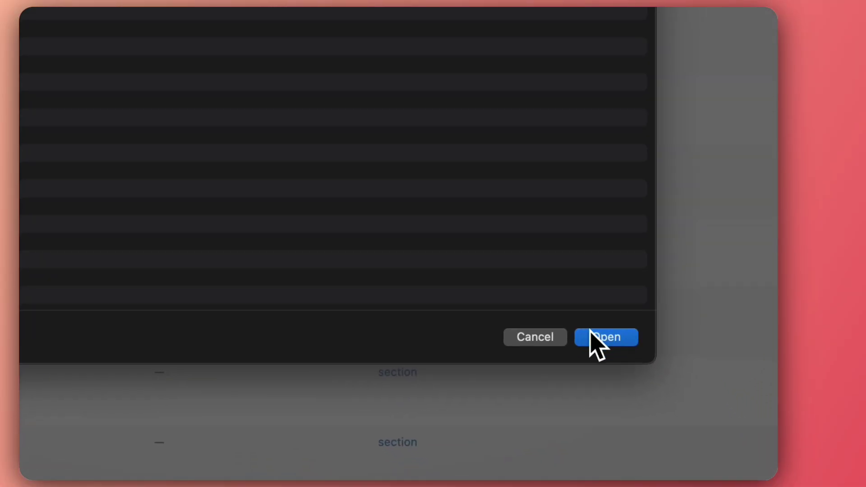
left_click(591, 339)
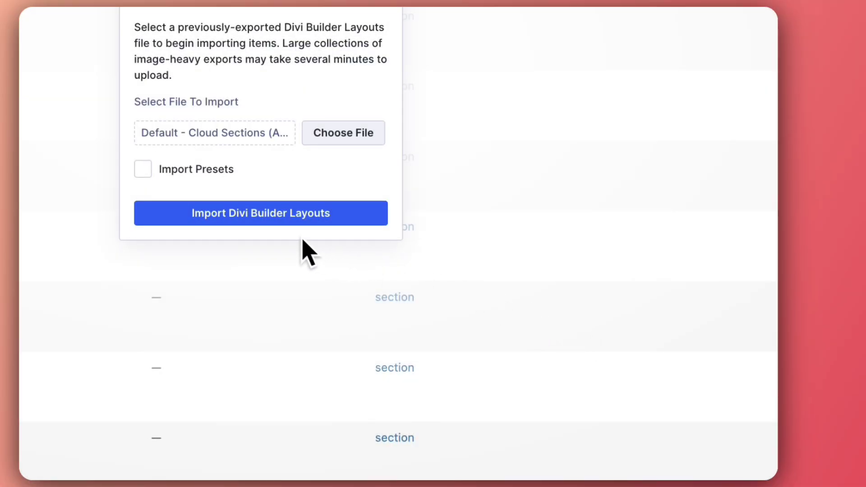
left_click(144, 170)
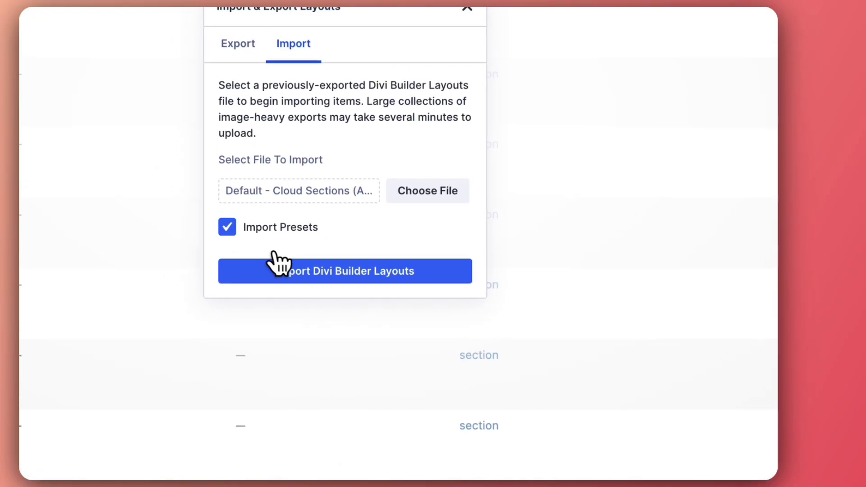
left_click(328, 275)
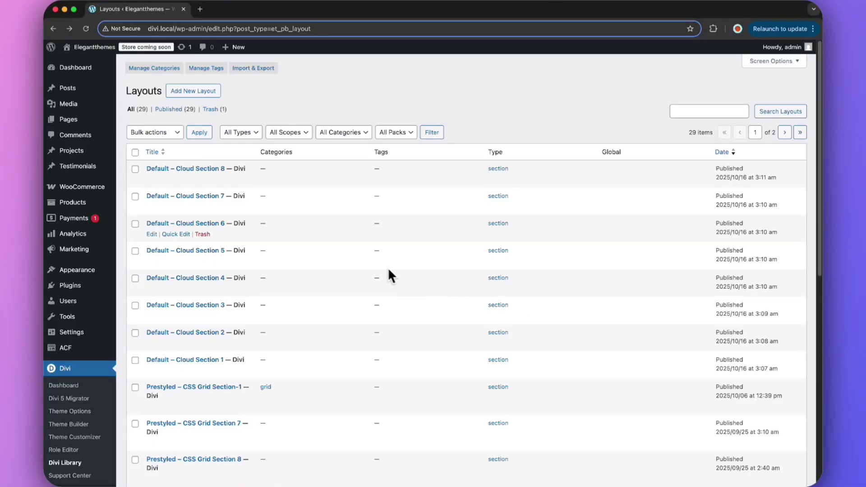
mouse_move(98, 128)
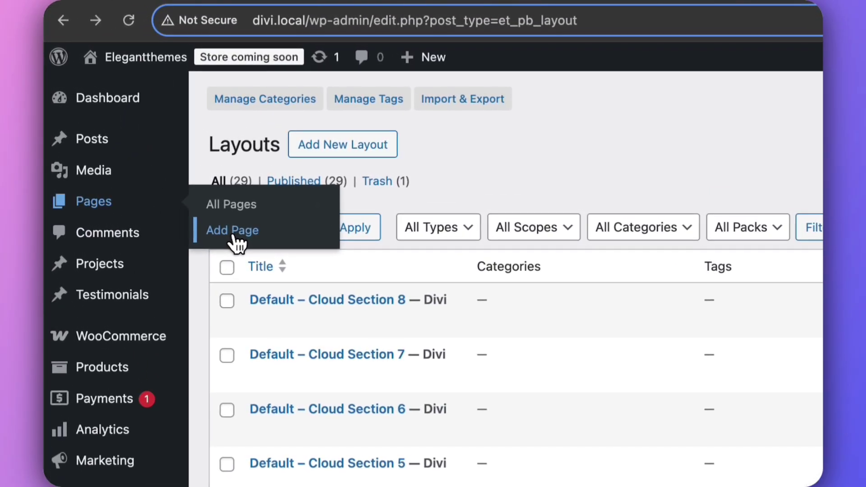
- Add a new page, build it with Divi, and choose a premade layout
left_click(138, 135)
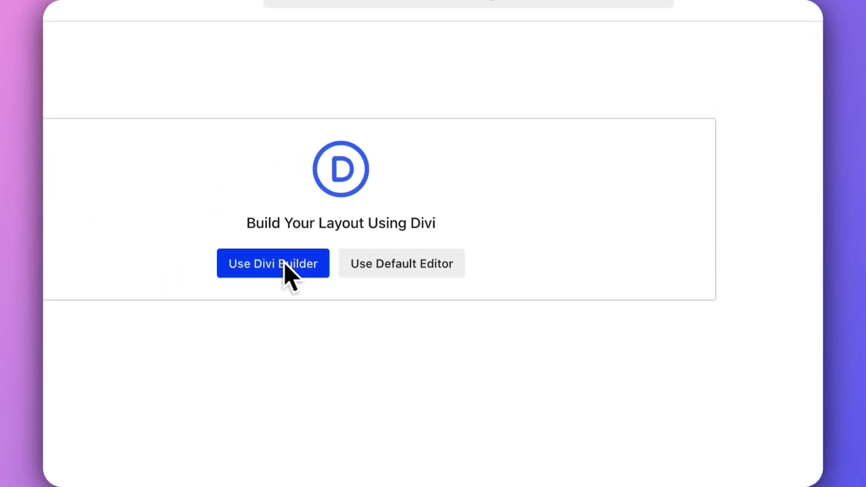
left_click(638, 341)
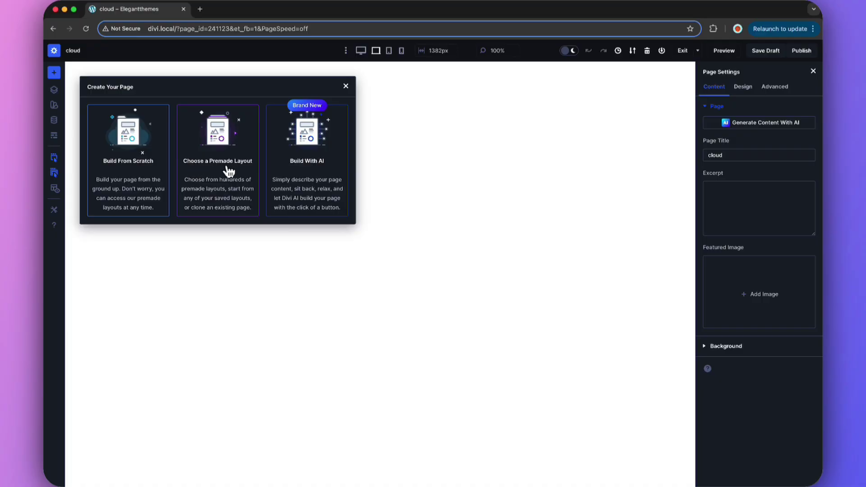
left_click(234, 172)
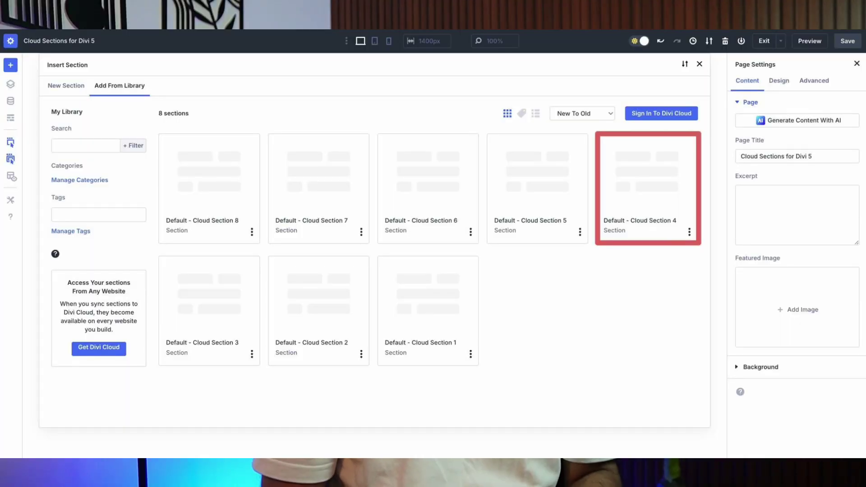
- Insert the Default – Cloud Section 4 layout from the library
left_click(644, 185)
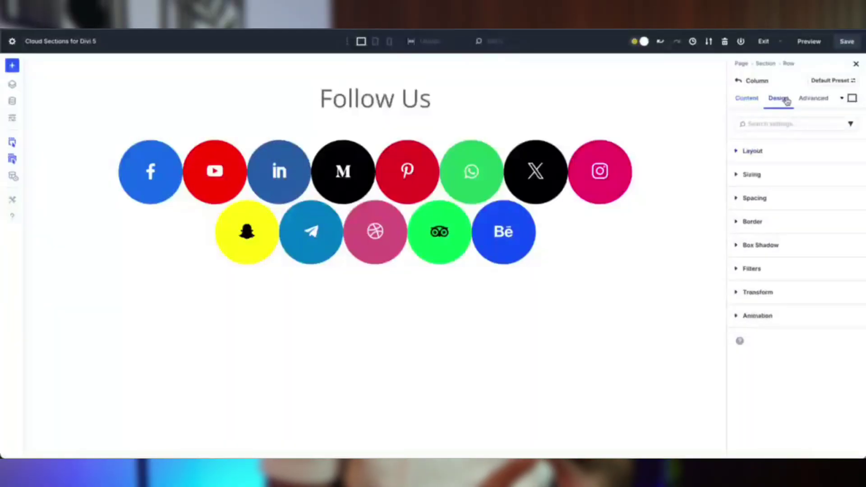
- Set the column's horizontal and vertical icon gaps to 15 px
left_click(752, 153)
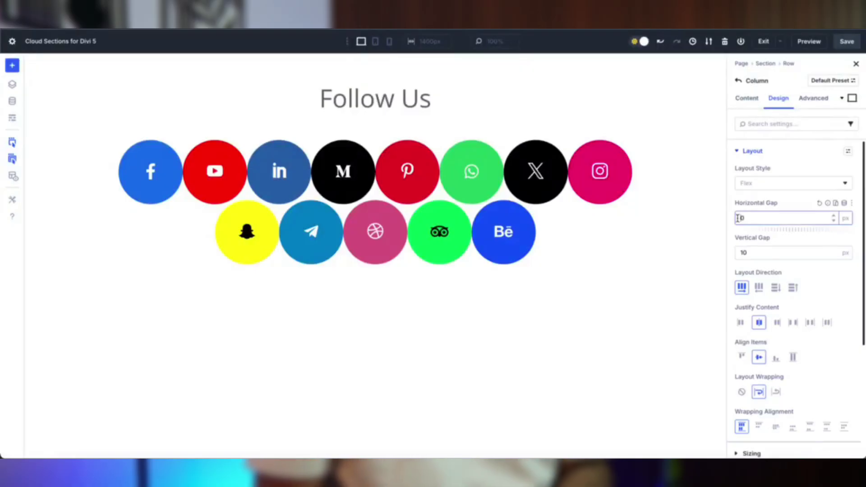
left_click(833, 217)
left_click(833, 217)
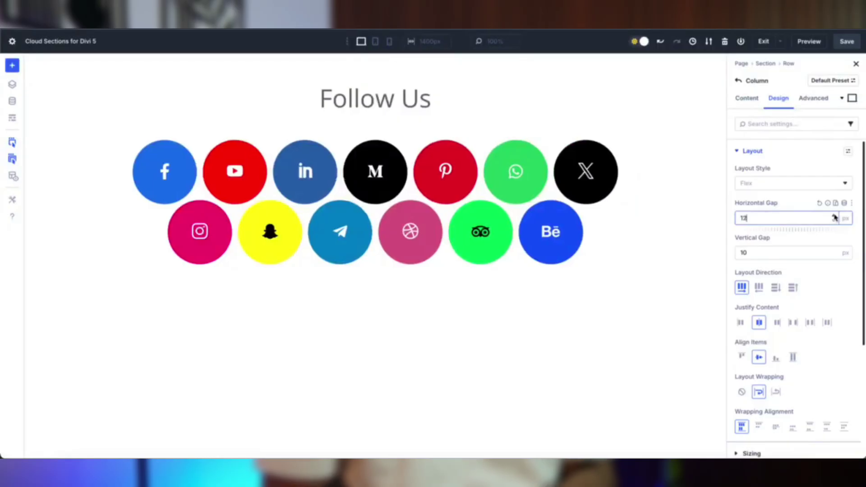
left_click(833, 217)
left_click(833, 217)
left_click(834, 216)
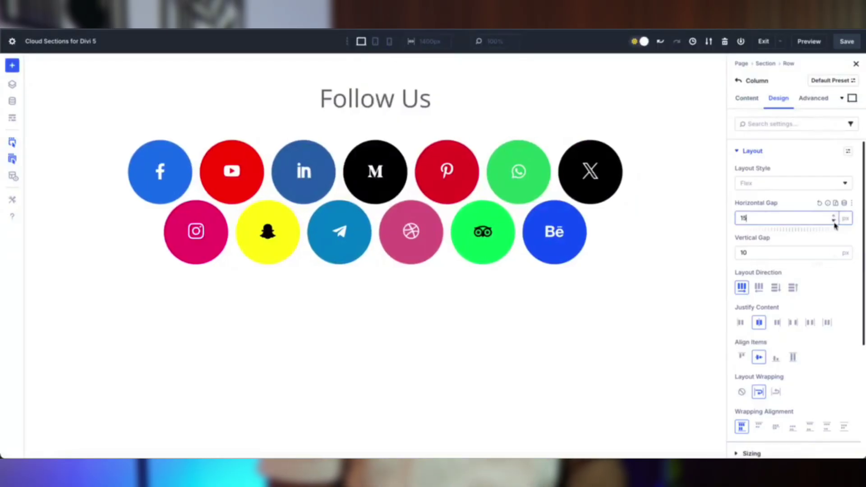
left_click(834, 251)
left_click(834, 252)
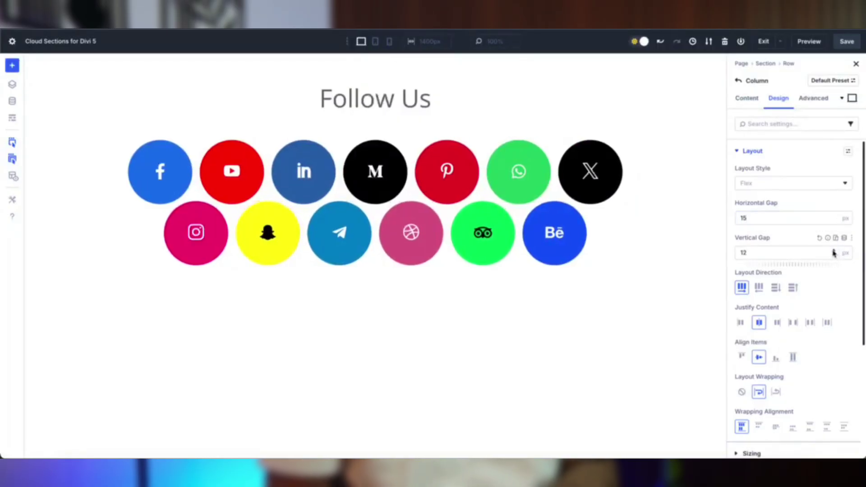
left_click(834, 252)
left_click(834, 251)
left_click(834, 252)
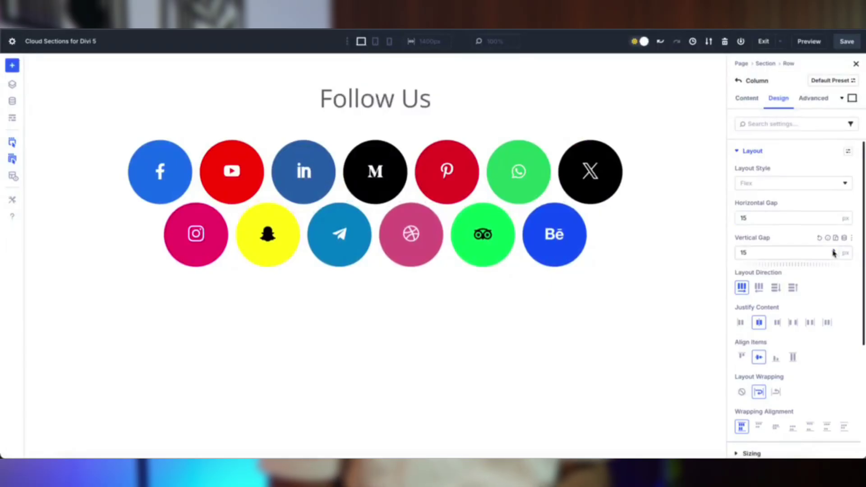
- Try Row Reverse and Column layout directions, then return to Row
left_click(758, 289)
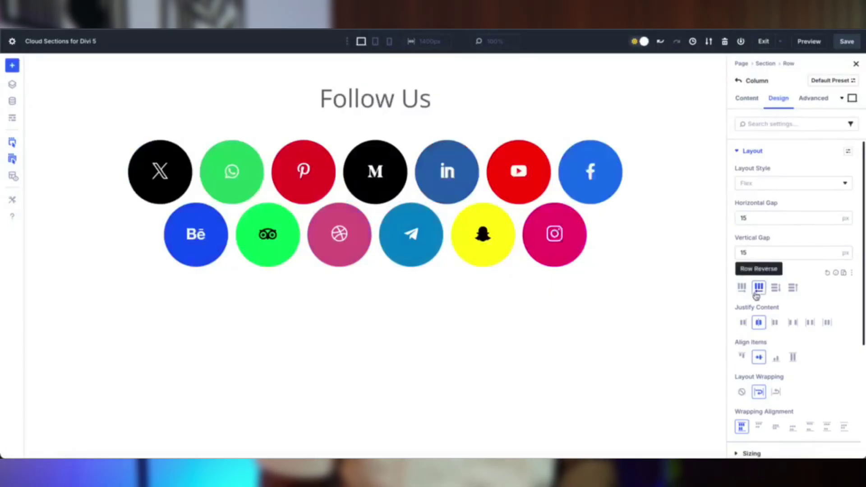
left_click(776, 290)
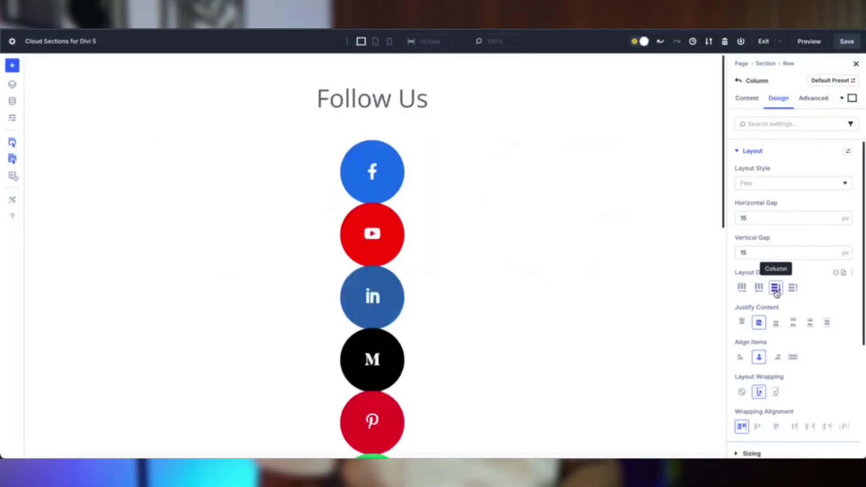
left_click(743, 290)
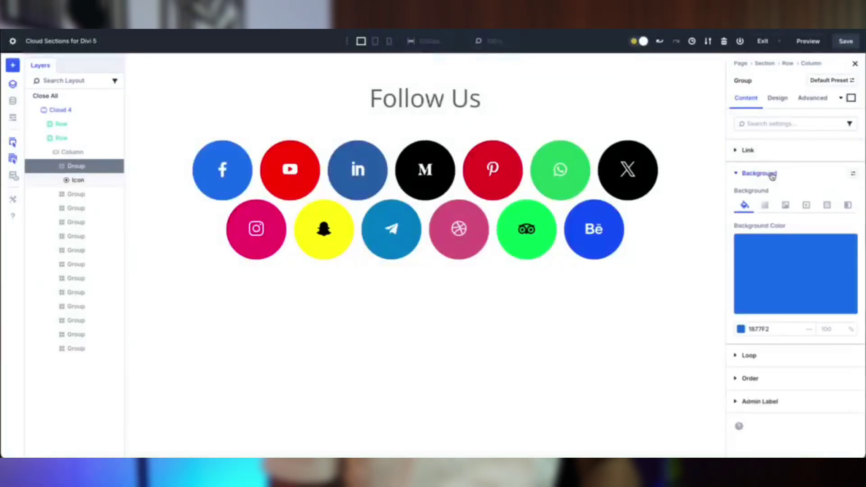
- Apply box shadow Preset 3 to the Facebook icon's circle group
left_click(779, 99)
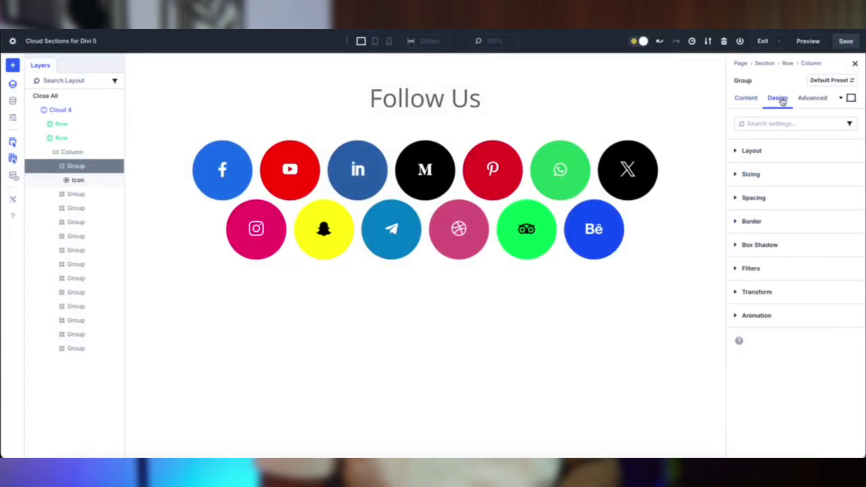
left_click(736, 176)
scroll(808, 246, "down", 3)
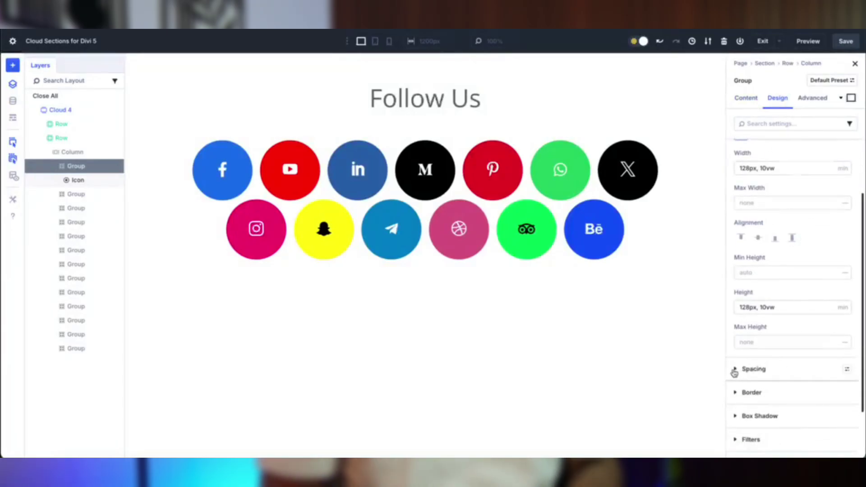
left_click(736, 369)
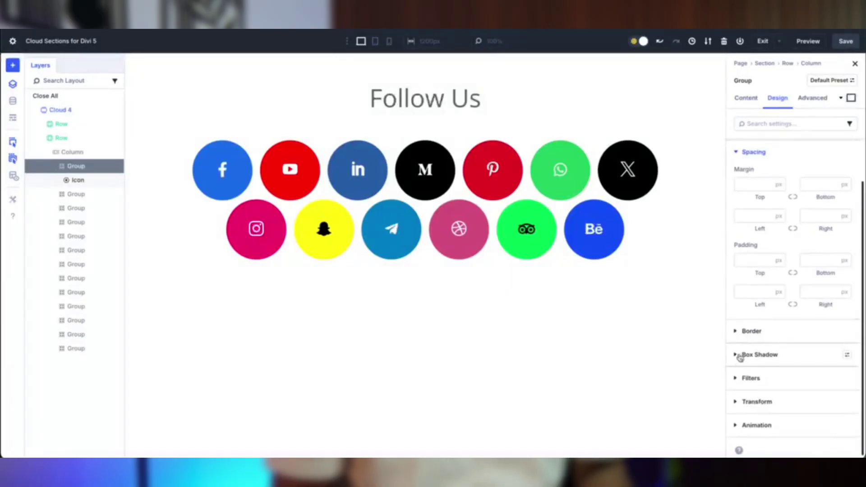
left_click(735, 355)
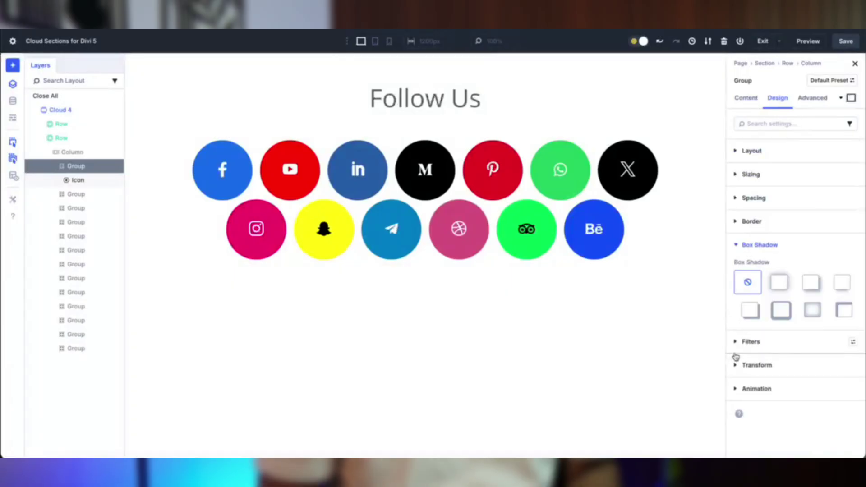
left_click(840, 288)
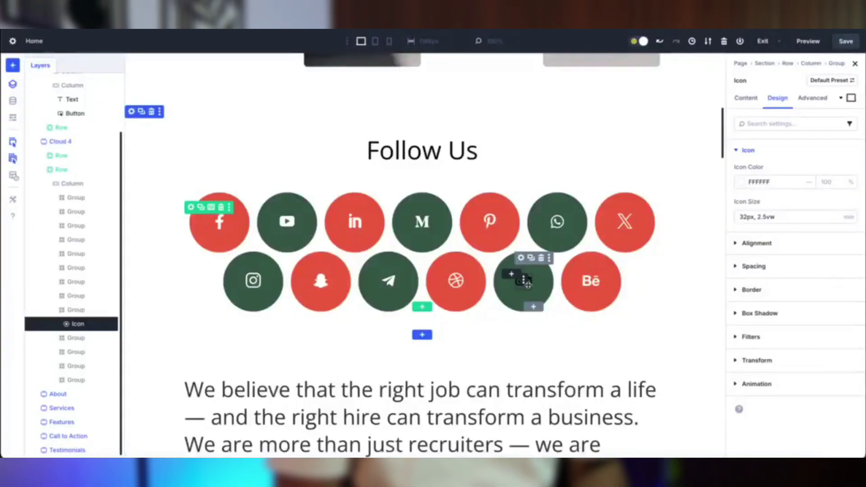
- Change the Tripadvisor icon colour from 000000 to FFFFFF
left_click(519, 277)
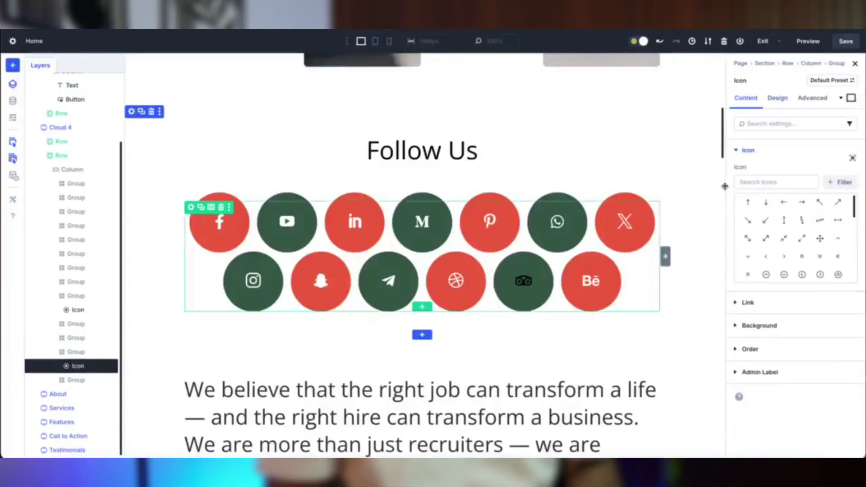
left_click(778, 106)
left_click(768, 153)
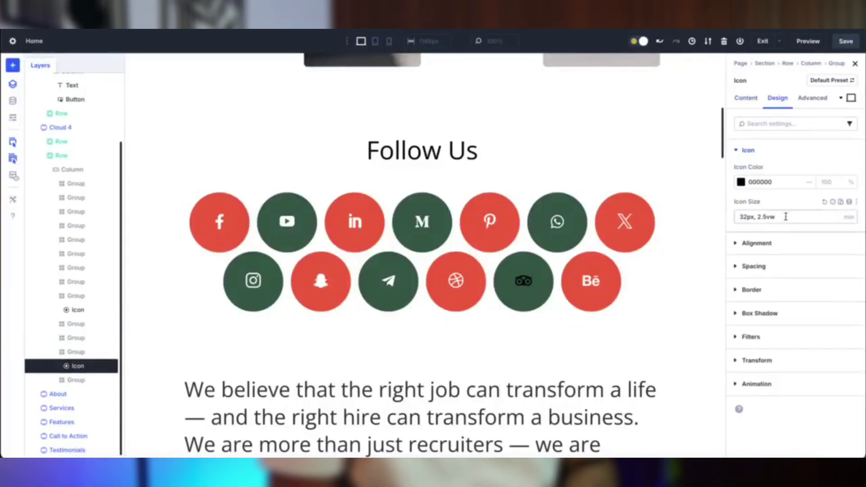
left_click(742, 182)
type("FFFFFF")
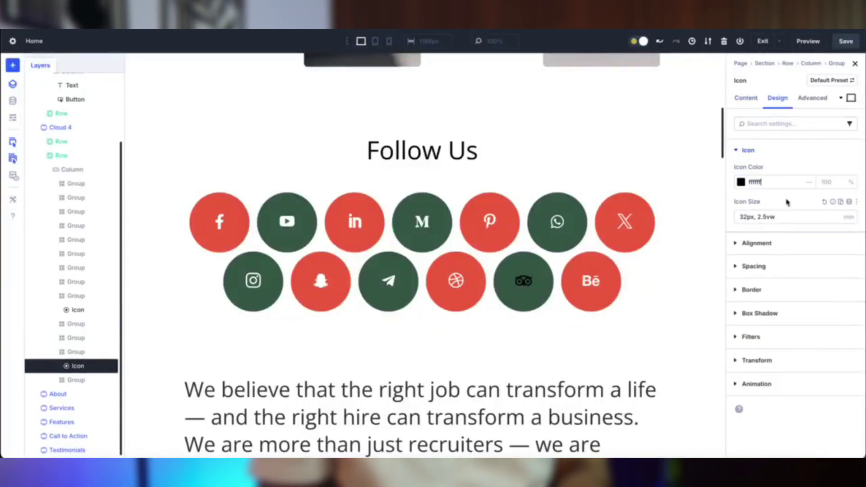
scroll(696, 202, "up", 10)
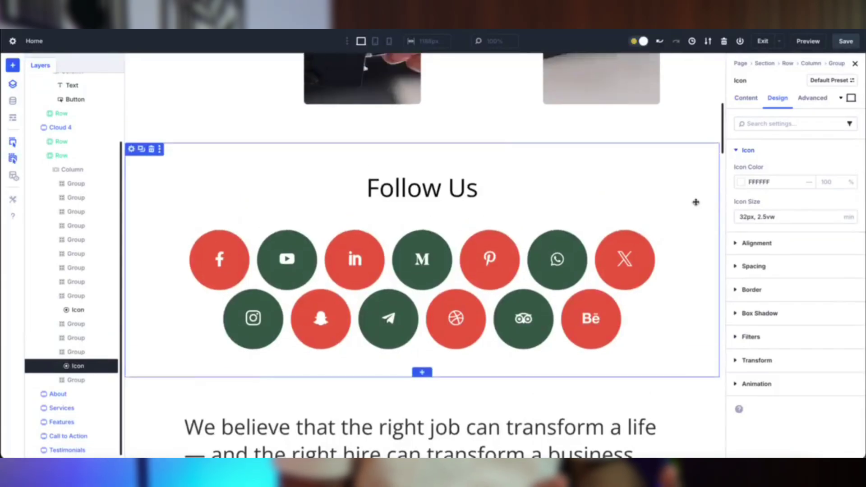